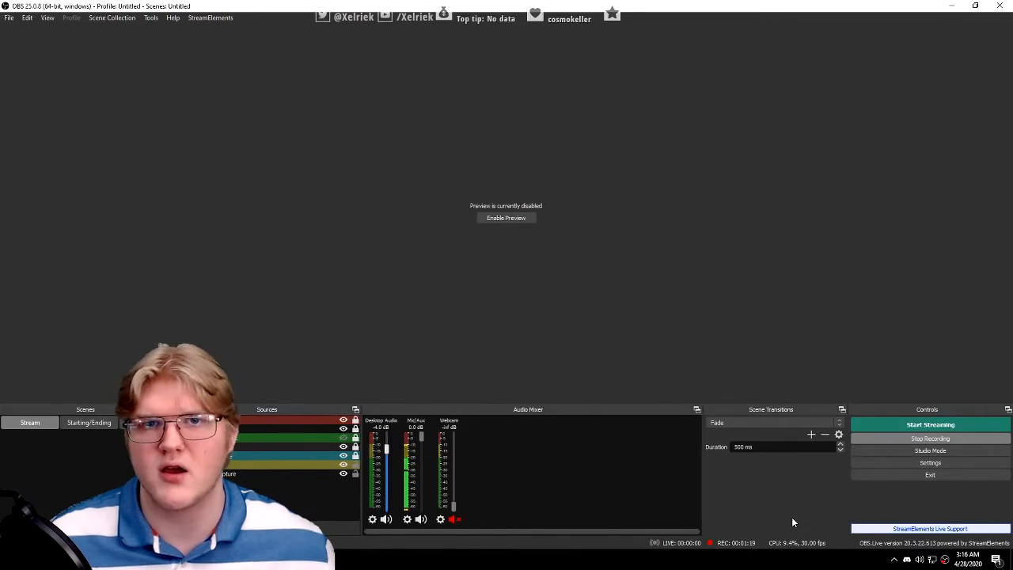
# - Open the Webcam source's filters and look over the effect filters available to add
pyautogui.click(288, 465)
pyautogui.rightClick(288, 464)
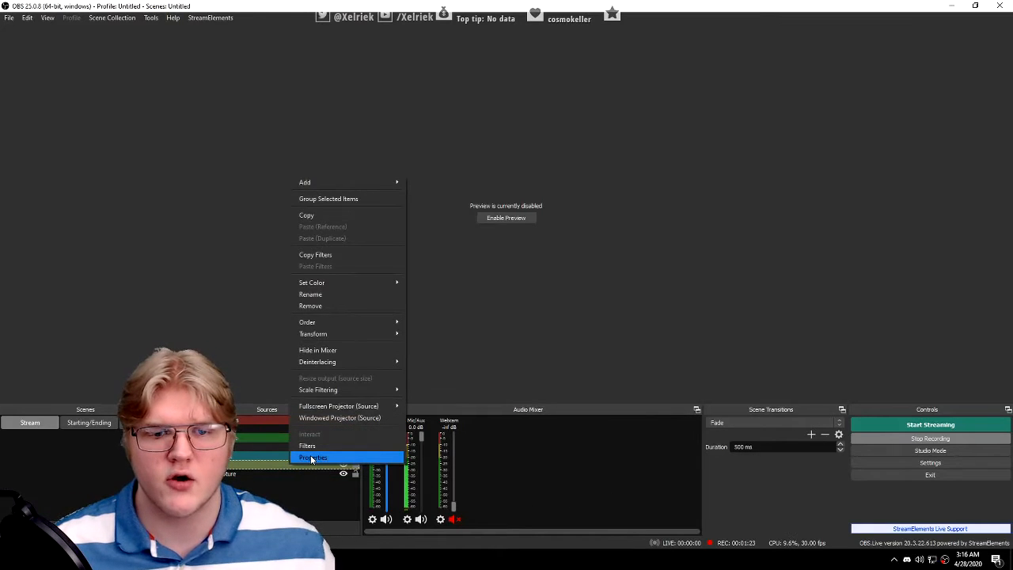
pyautogui.click(317, 446)
pyautogui.rightClick(356, 362)
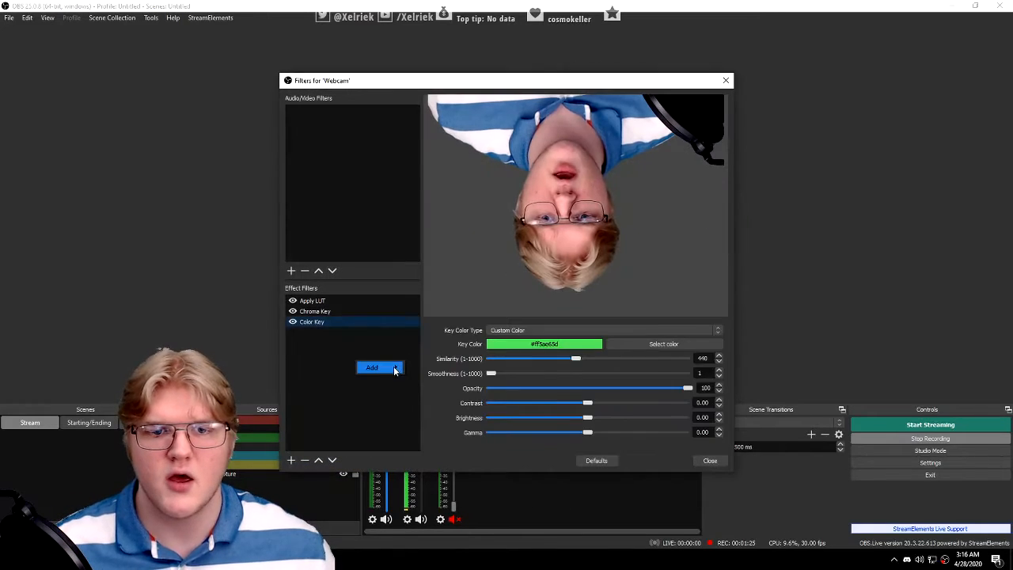
pyautogui.moveTo(376, 368)
pyautogui.click(418, 347)
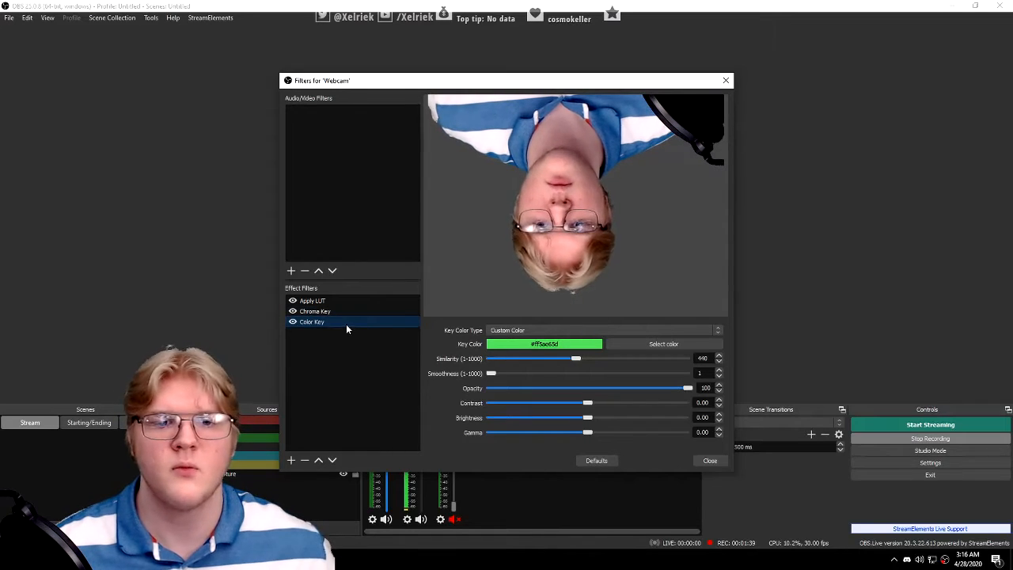
pyautogui.rightClick(338, 344)
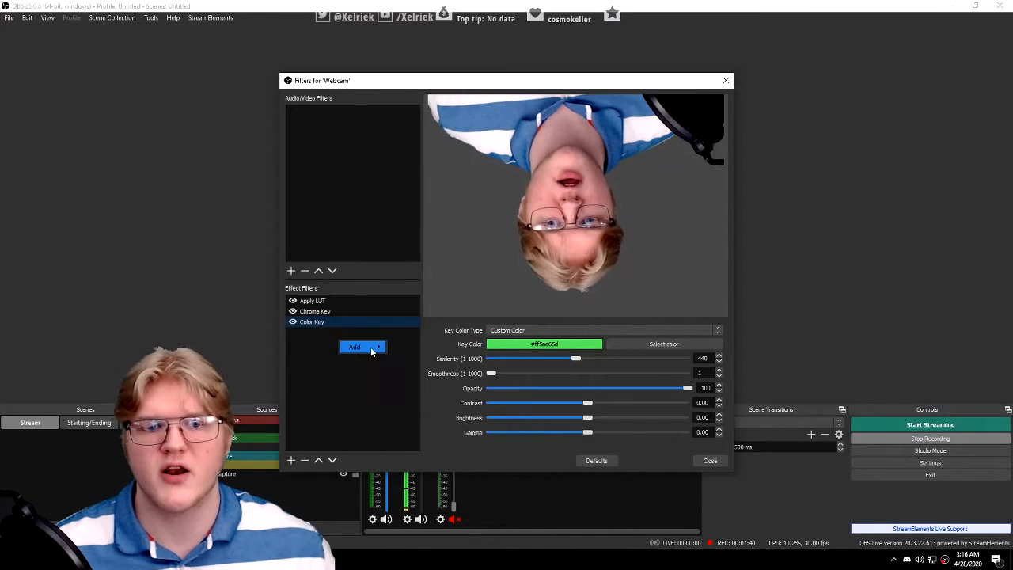
# - Browse the LUT images in the nested LUTs folder for the Apply LUT filter, leaving the file choice without picking one
pyautogui.click(337, 303)
pyautogui.click(703, 330)
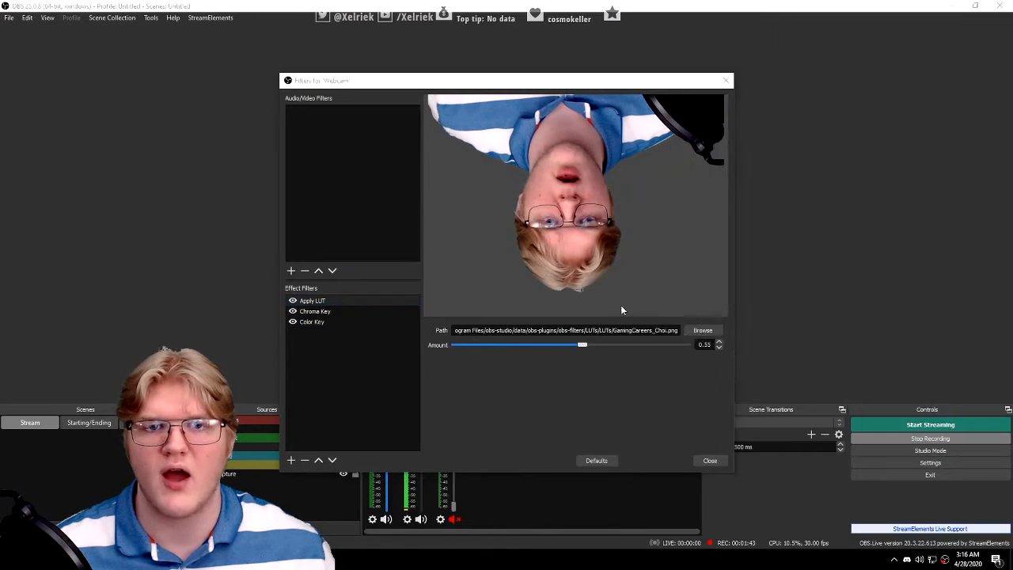
pyautogui.click(569, 116)
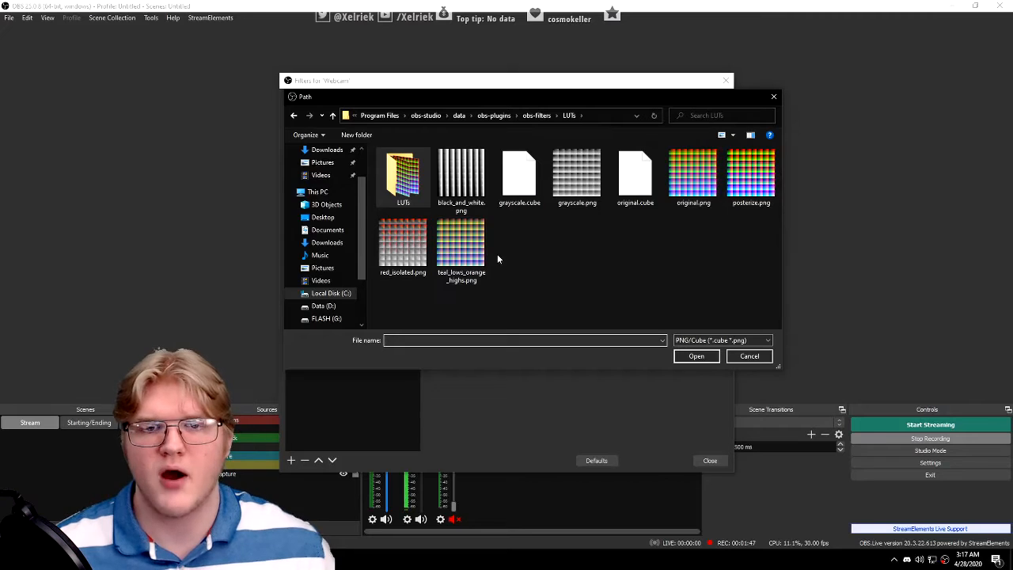
pyautogui.doubleClick(403, 175)
pyautogui.scroll(-5, 519, 226)
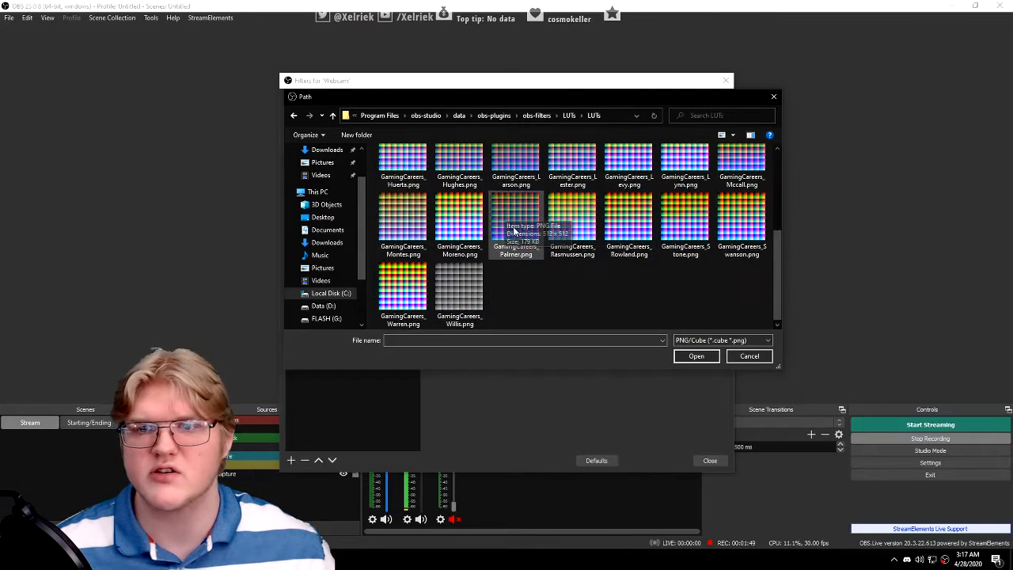
pyautogui.scroll(5, 532, 221)
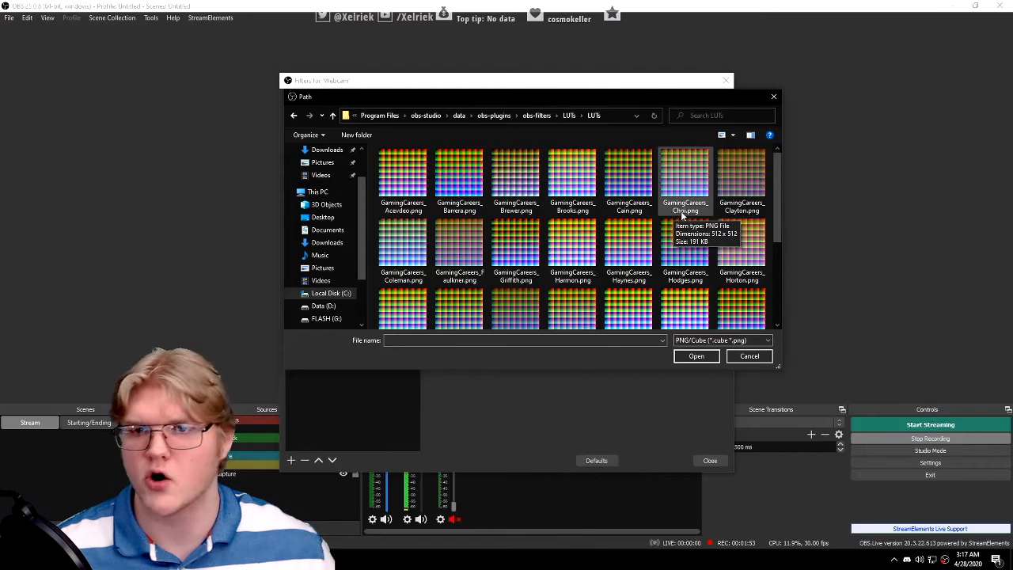
pyautogui.click(750, 358)
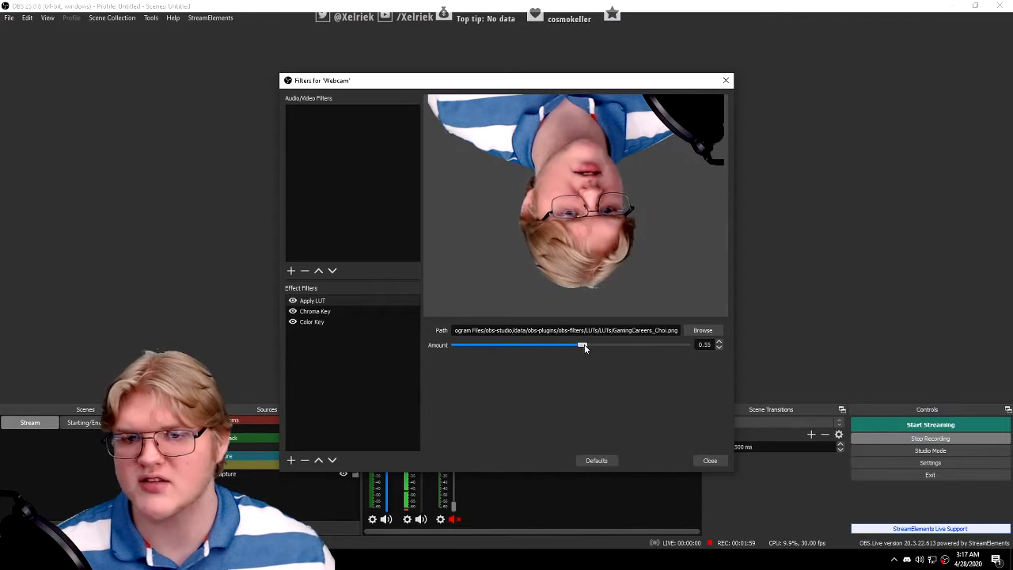
# - Compare the Apply LUT amount at 1.00 and 0.00, return it to 0.55, and close the filters
pyautogui.moveTo(584, 345); pyautogui.dragTo(698, 348)
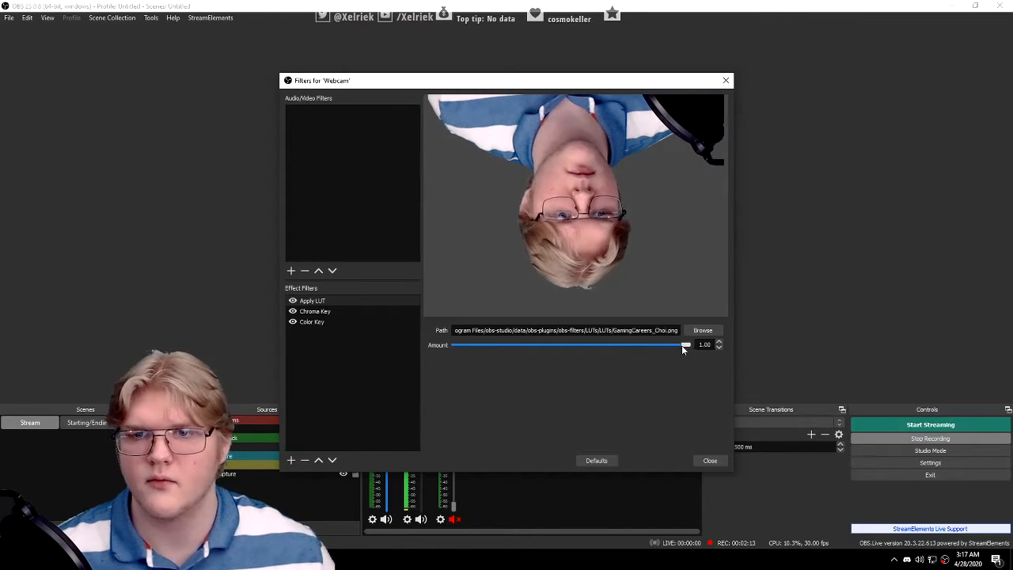
pyautogui.moveTo(681, 345); pyautogui.dragTo(469, 361)
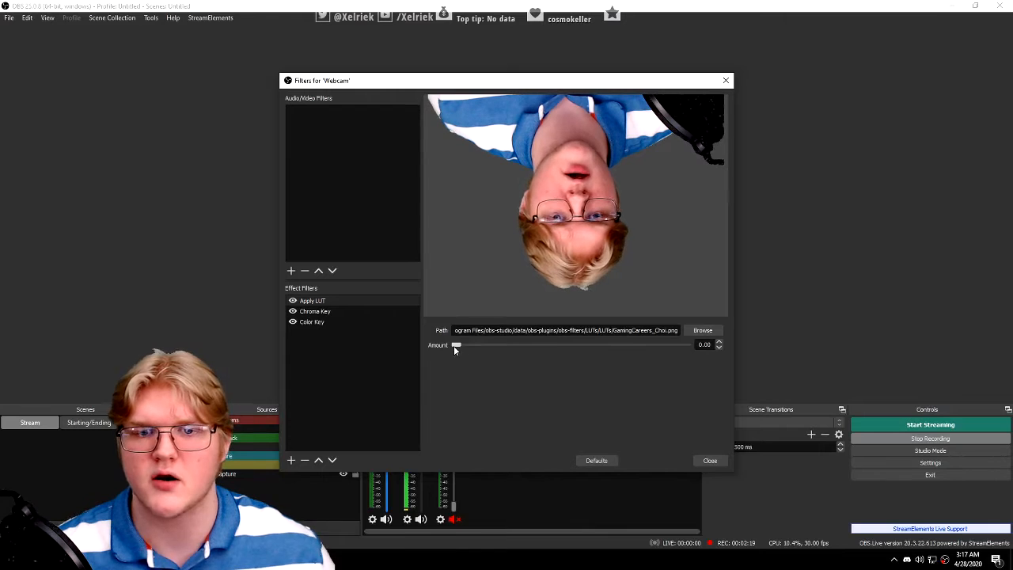
pyautogui.moveTo(455, 346); pyautogui.dragTo(581, 346)
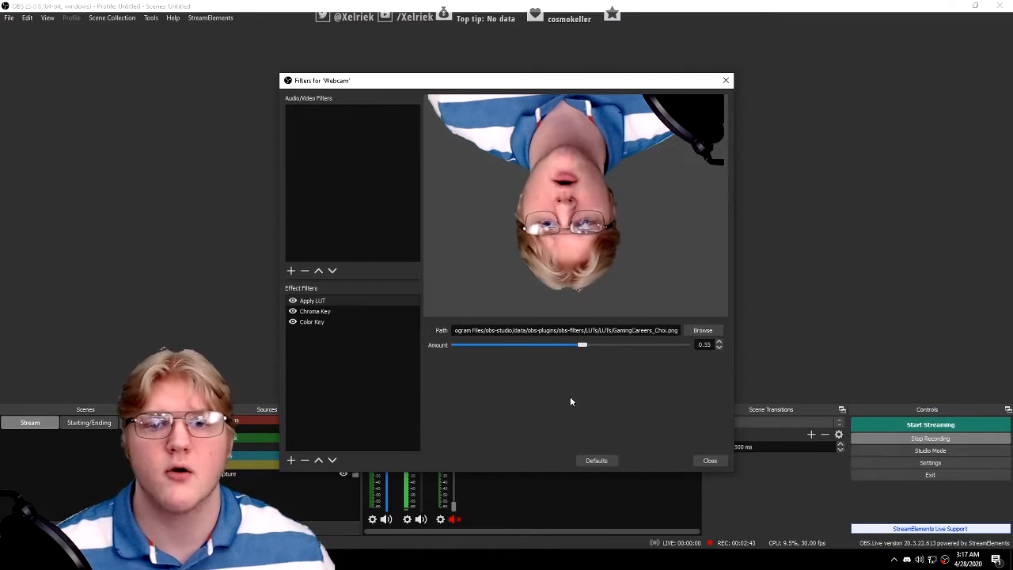
pyautogui.click(710, 461)
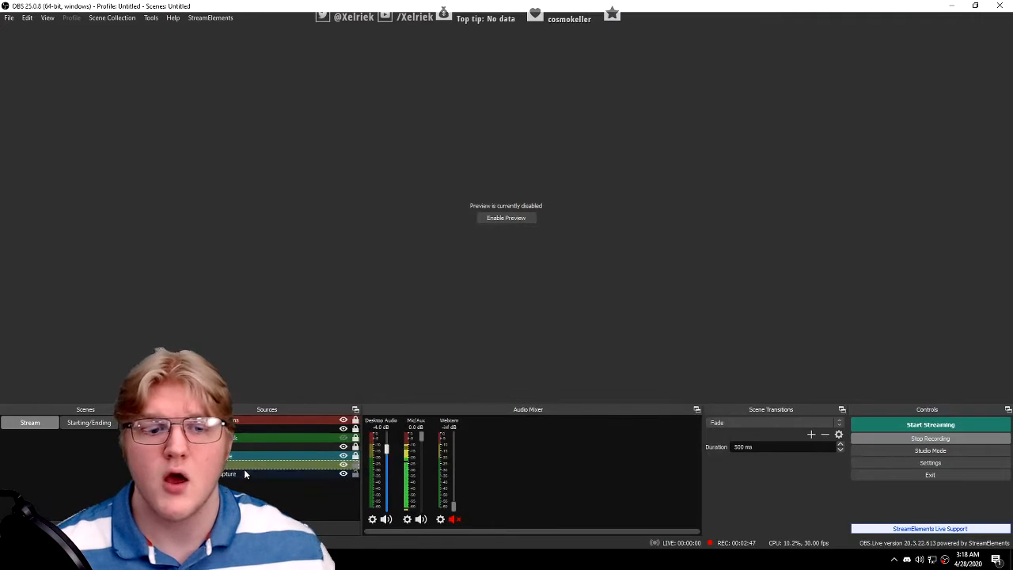
# - Review the Webcam source's camera control settings and its resolution, color space and color range properties
pyautogui.rightClick(245, 474)
pyautogui.click(260, 463)
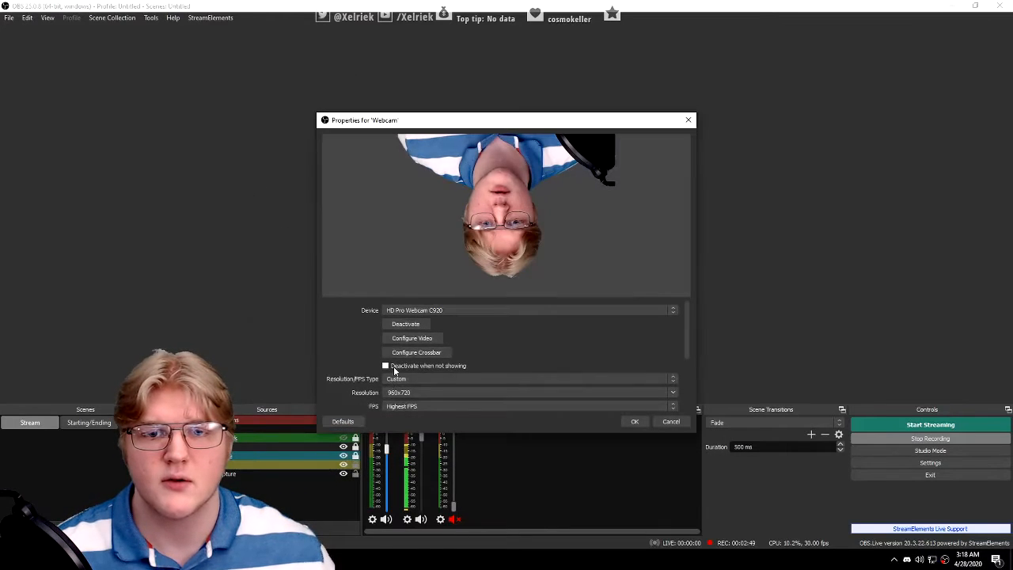
pyautogui.click(410, 338)
pyautogui.moveTo(165, 19); pyautogui.dragTo(538, 125)
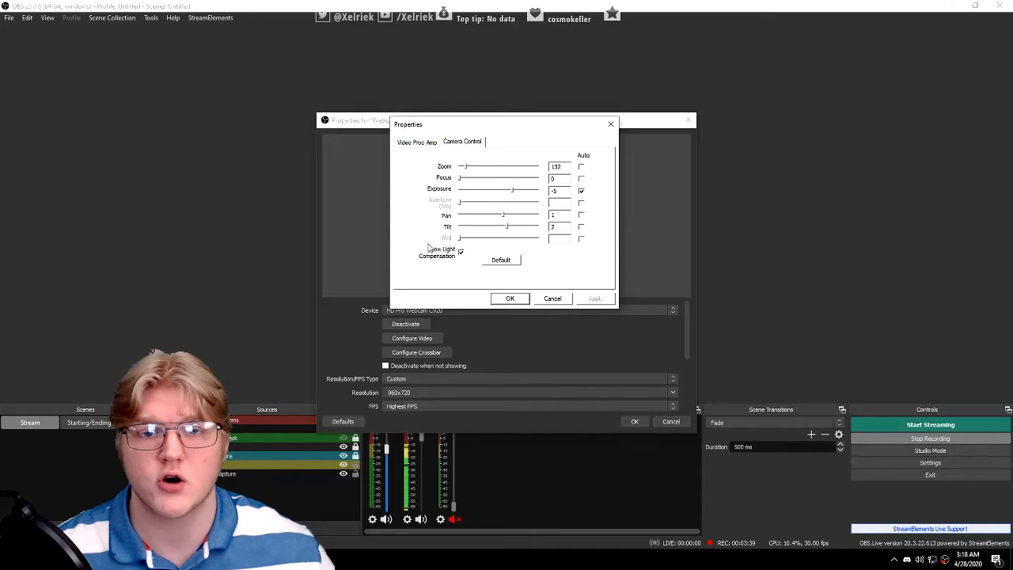
pyautogui.click(512, 299)
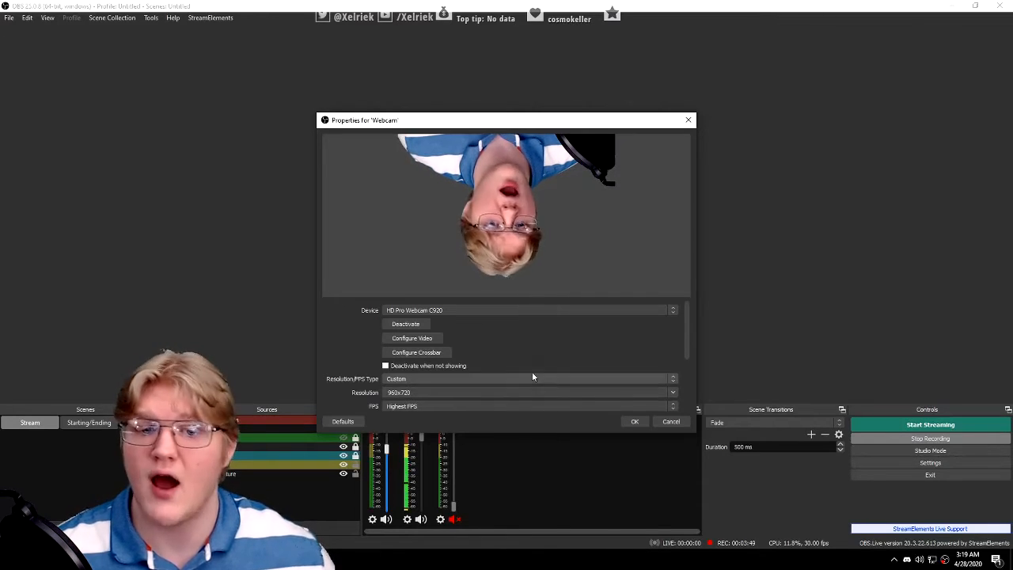
pyautogui.scroll(-3, 534, 356)
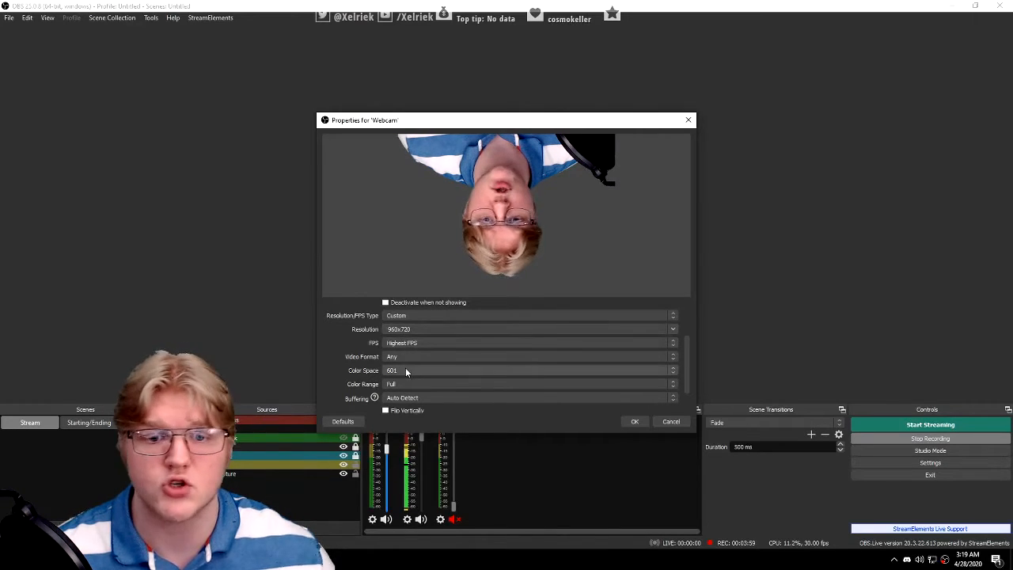
pyautogui.click(634, 421)
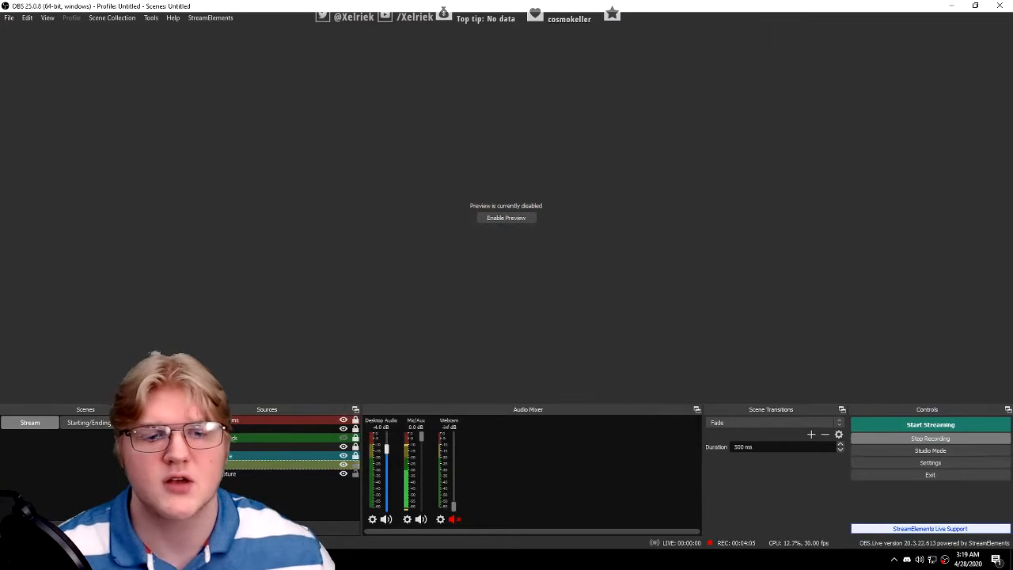
# - Open the Webcam source's filters and disable both the Color Key and Chroma Key filters
pyautogui.rightClick(237, 465)
pyautogui.click(261, 446)
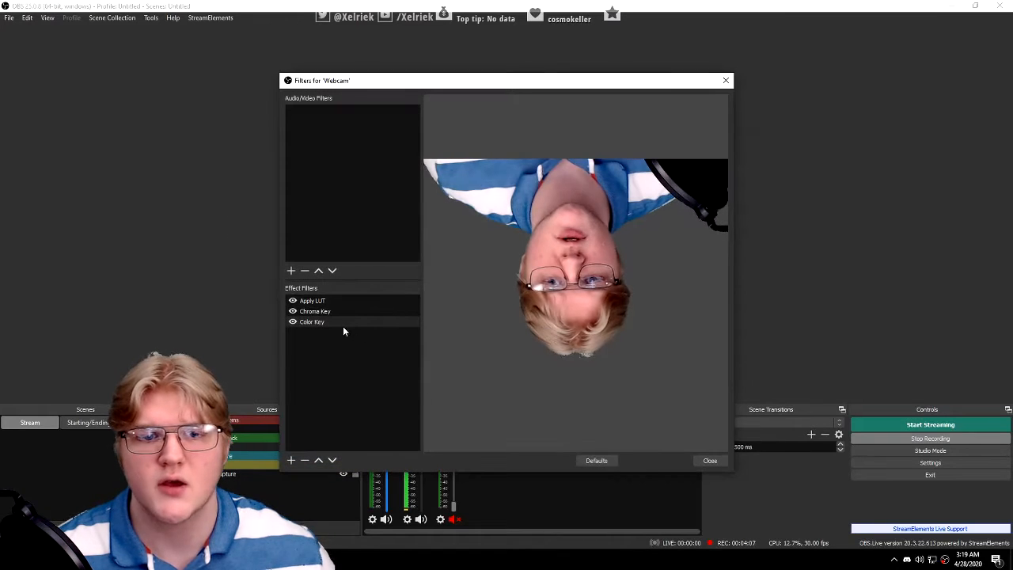
pyautogui.click(301, 313)
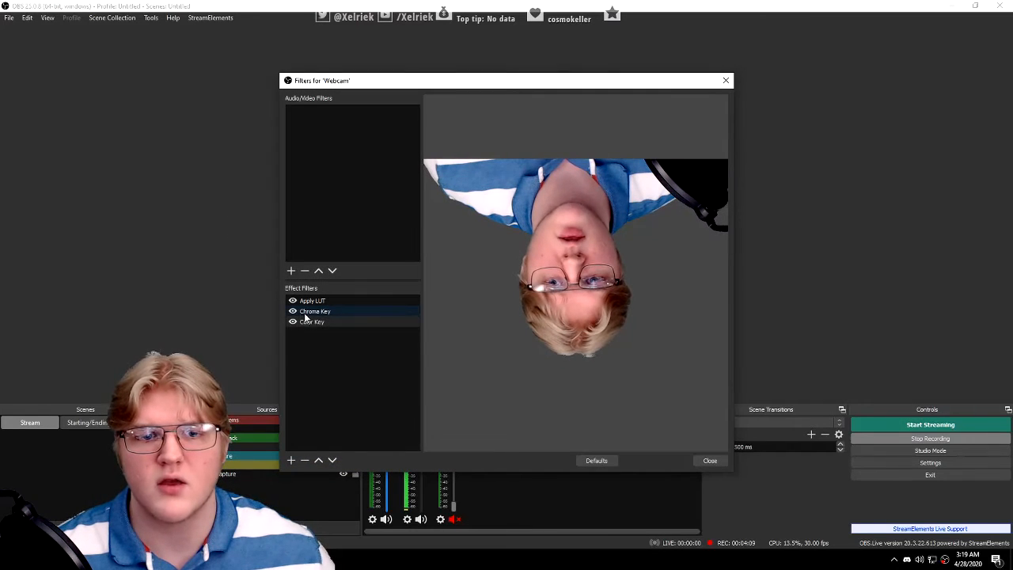
pyautogui.click(309, 322)
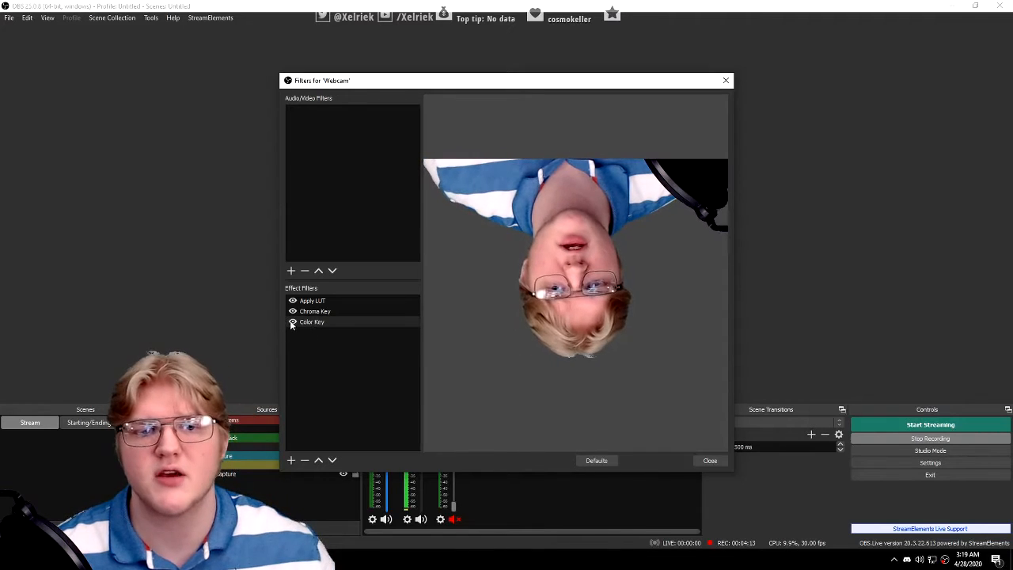
pyautogui.click(293, 323)
pyautogui.click(292, 312)
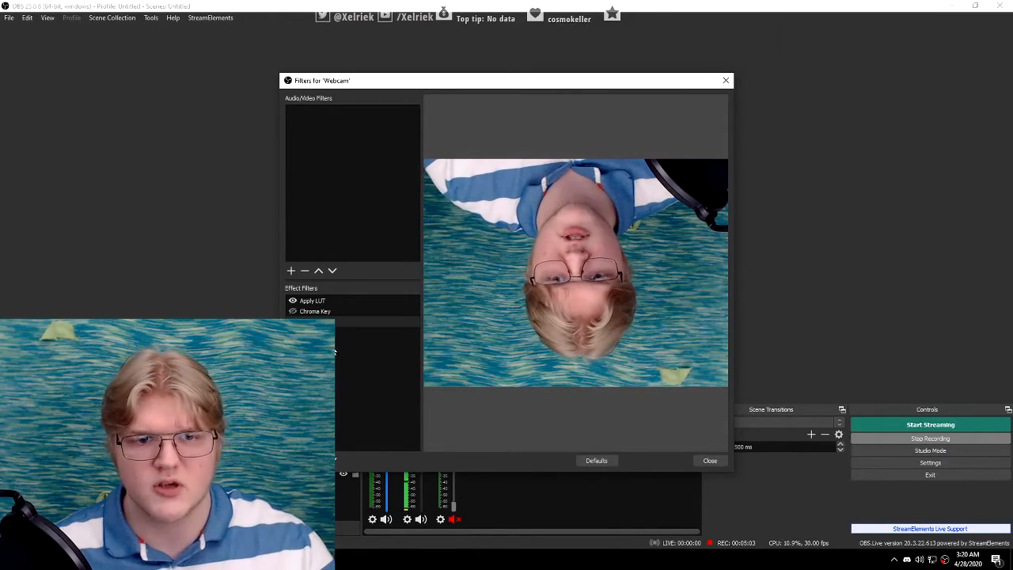
# - Re-enable the Color Key filter and try its sliders, leaving similarity at 440 and smoothness at 1
pyautogui.click(293, 322)
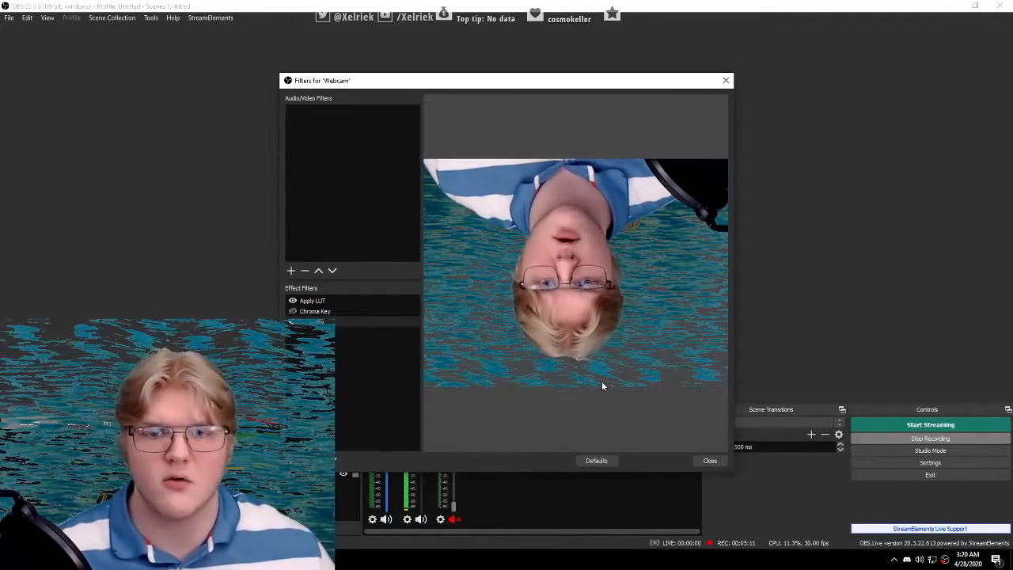
pyautogui.click(320, 322)
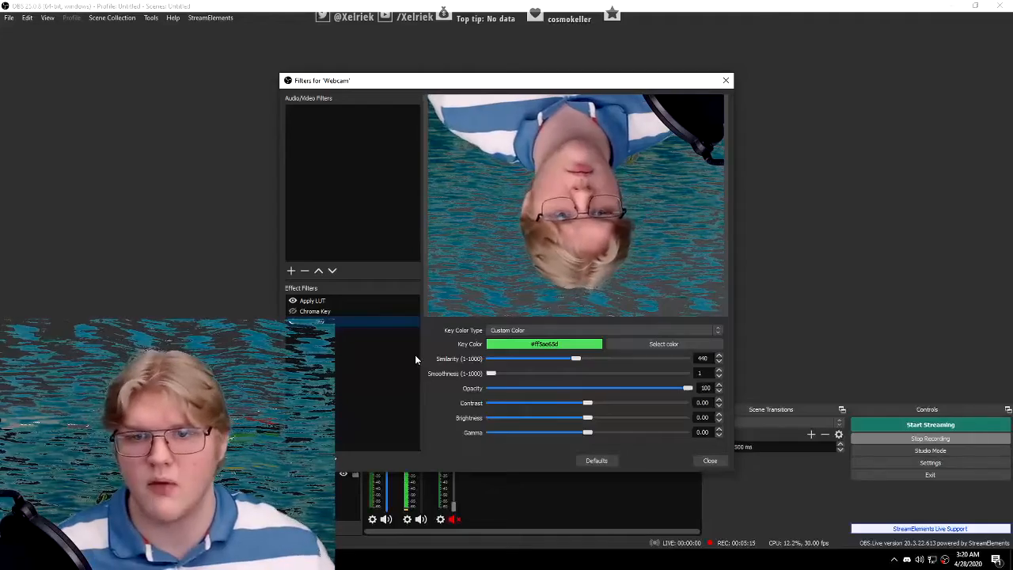
pyautogui.moveTo(576, 359)
pyautogui.mouseDown()
pyautogui.moveTo(646, 361)
pyautogui.moveTo(577, 360)
pyautogui.mouseUp()
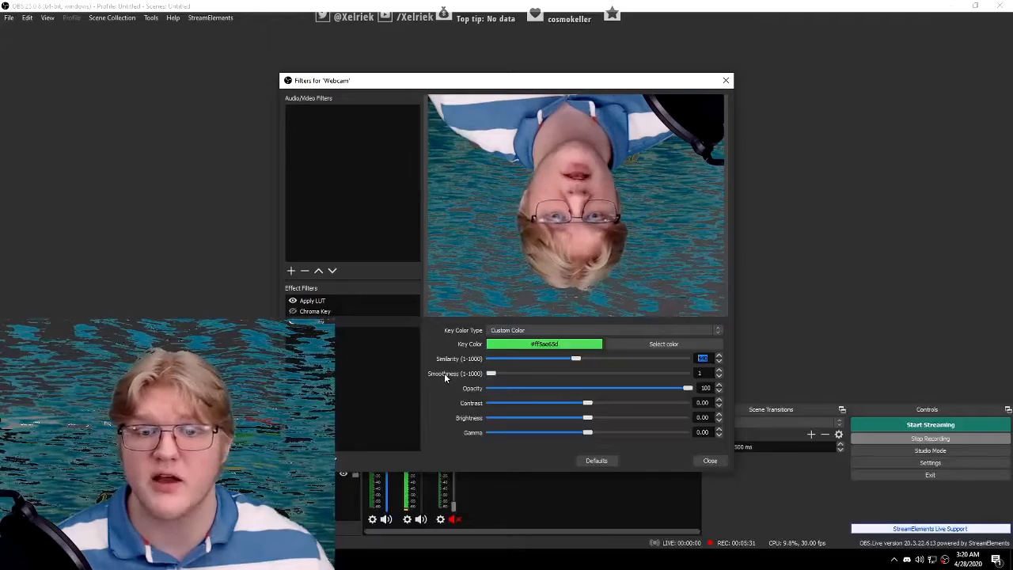
pyautogui.moveTo(490, 376); pyautogui.dragTo(459, 379)
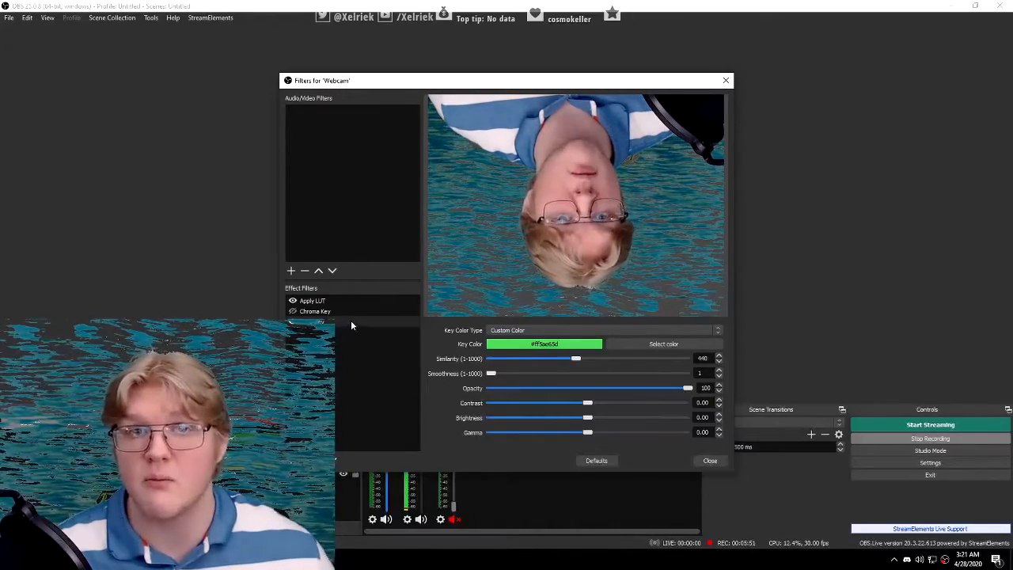
# - Enable the Chroma Key filter and set its similarity to 290 with the Color Key filter turned off
pyautogui.click(322, 311)
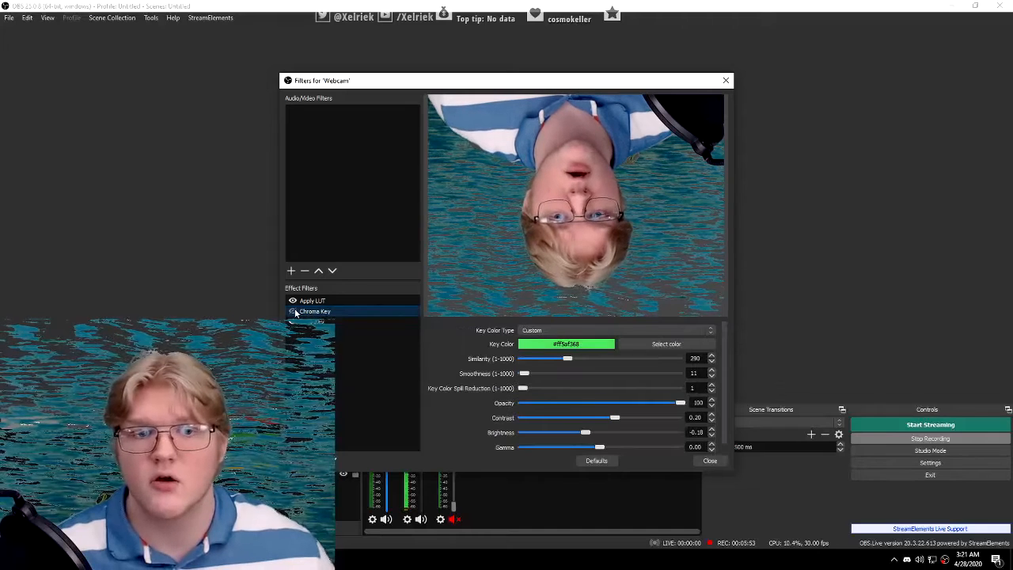
pyautogui.click(293, 312)
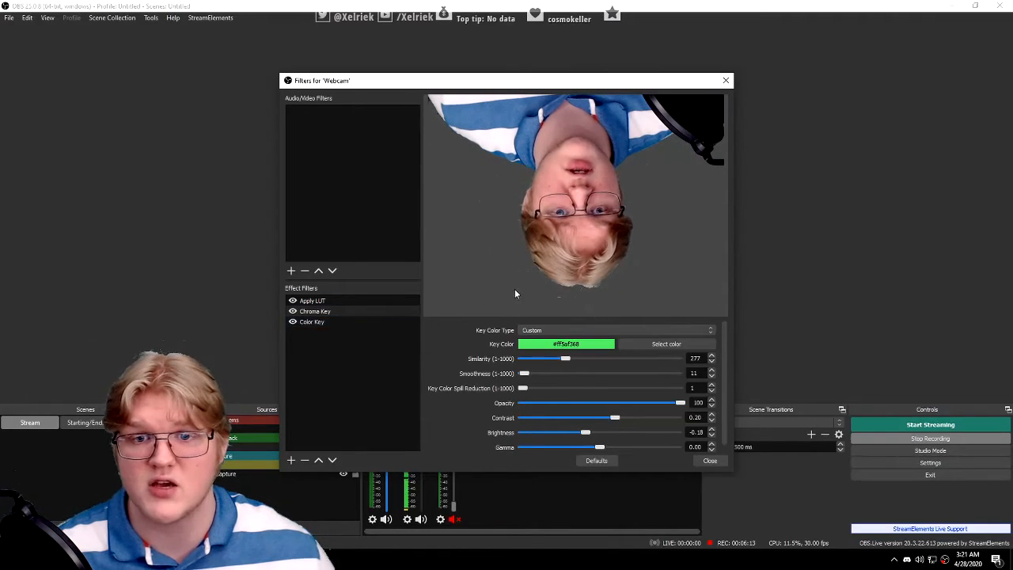
pyautogui.click(293, 321)
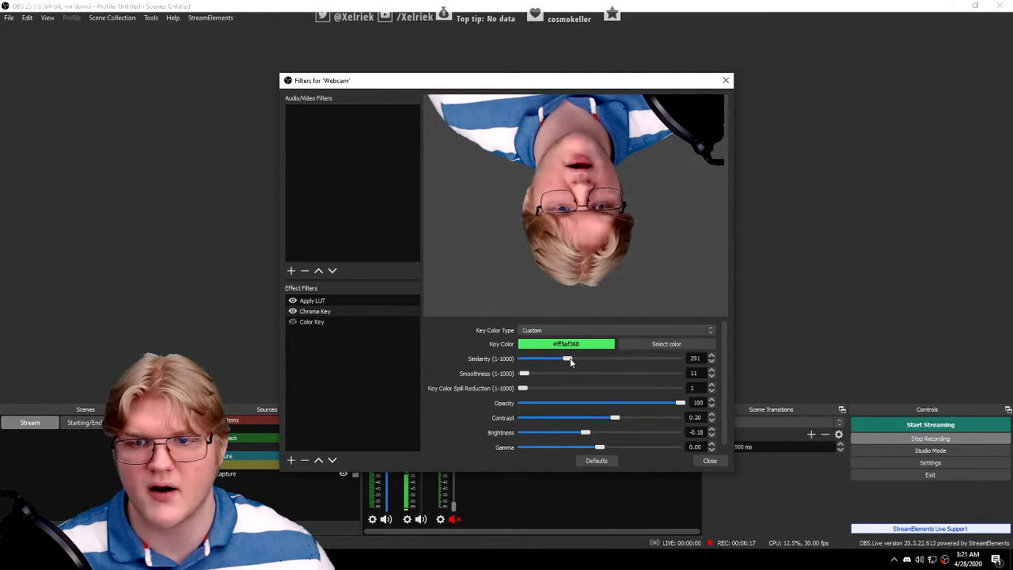
pyautogui.click(711, 362)
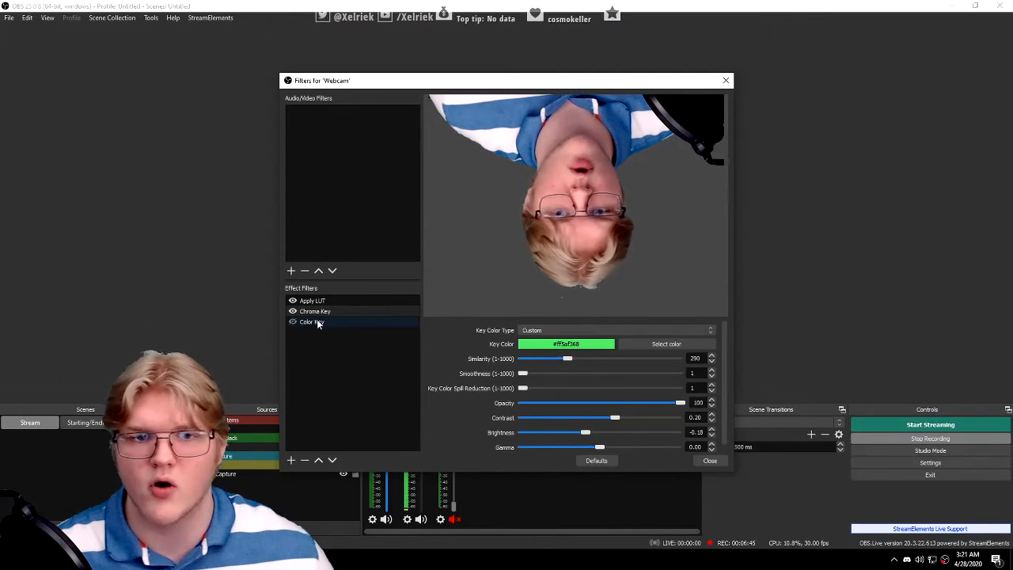
# - Turn the Color Key filter back on and set the Chroma Key smoothness to 11
pyautogui.click(293, 322)
pyautogui.moveTo(520, 376); pyautogui.dragTo(524, 376)
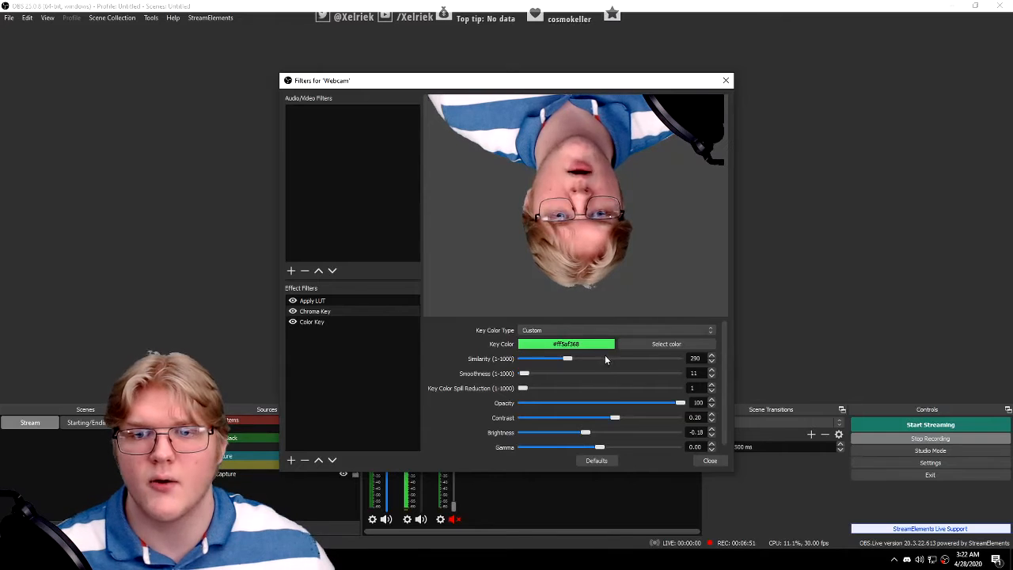
# - Change the Chroma Key filter's custom key color by setting its red value to 0
pyautogui.click(665, 344)
pyautogui.moveTo(528, 169); pyautogui.dragTo(590, 99)
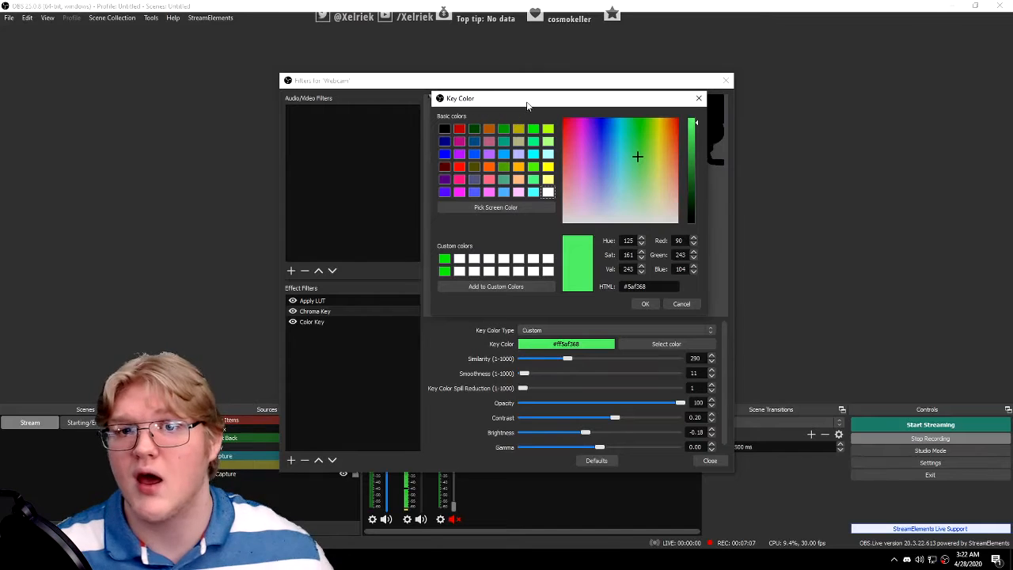
pyautogui.moveTo(526, 105); pyautogui.dragTo(296, 159)
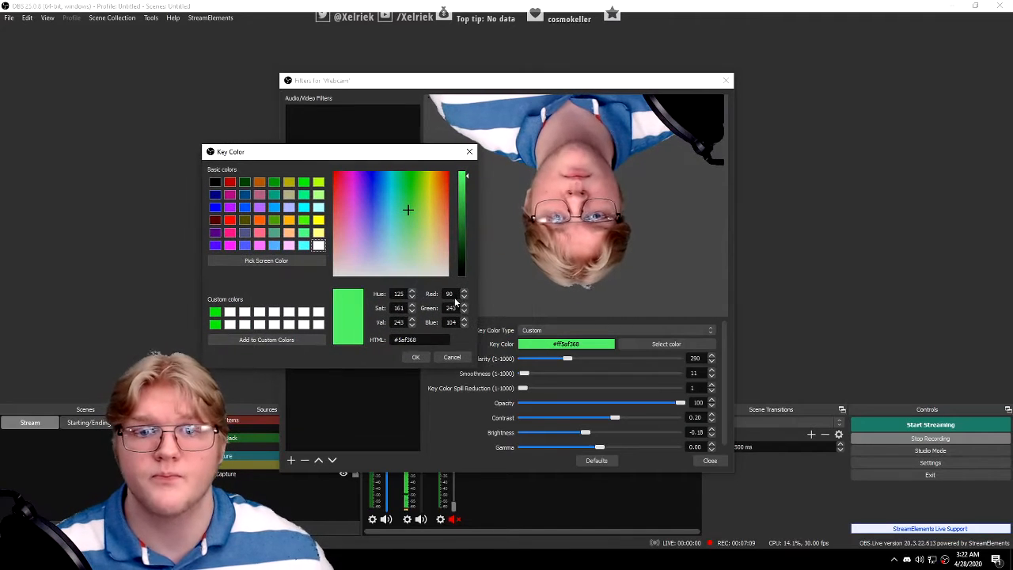
pyautogui.doubleClick(448, 293)
pyautogui.write('0')
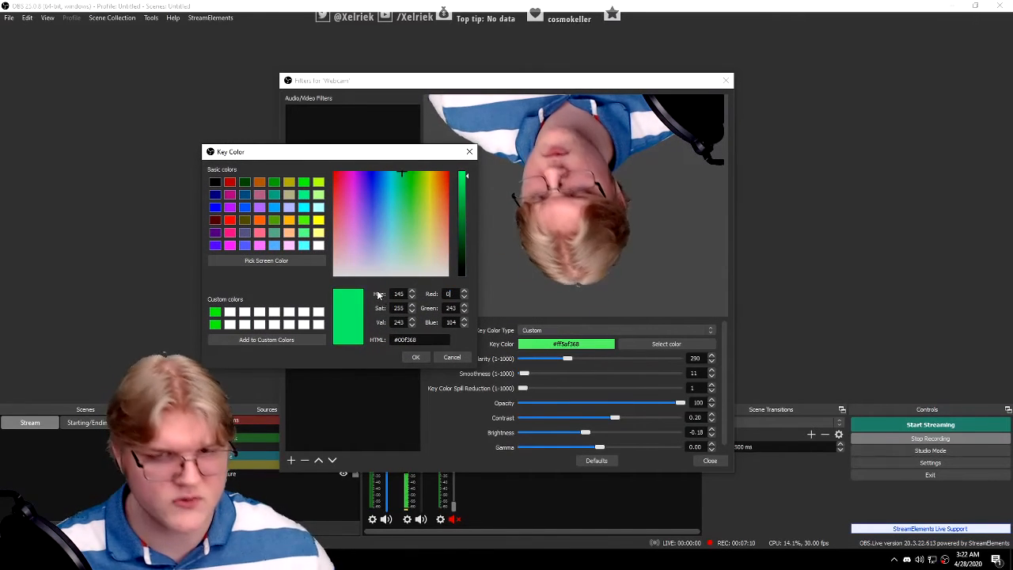
pyautogui.click(416, 358)
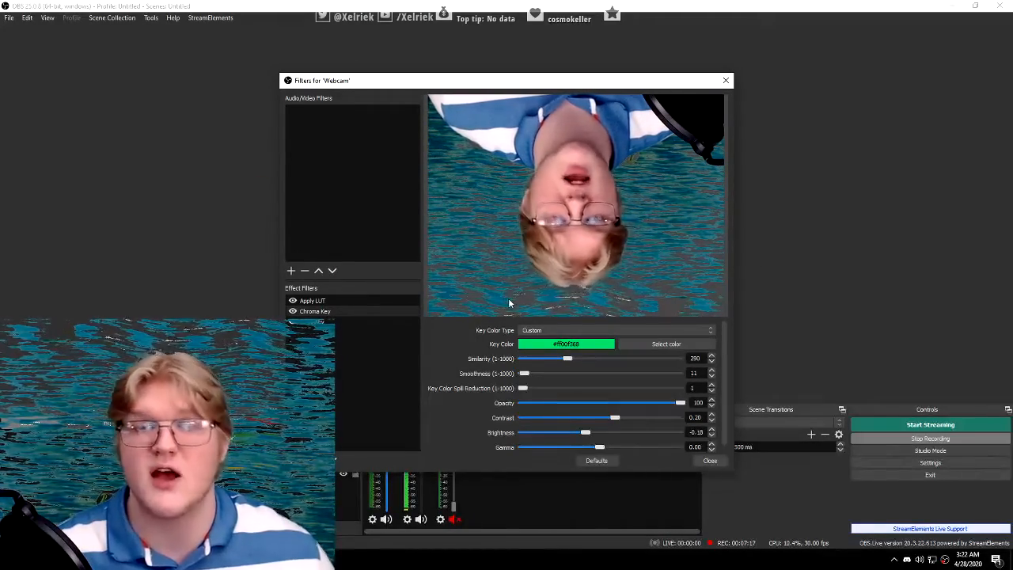
# - Raise the red value of the Chroma Key filter's custom key color to 50, and finally to 90
pyautogui.click(651, 344)
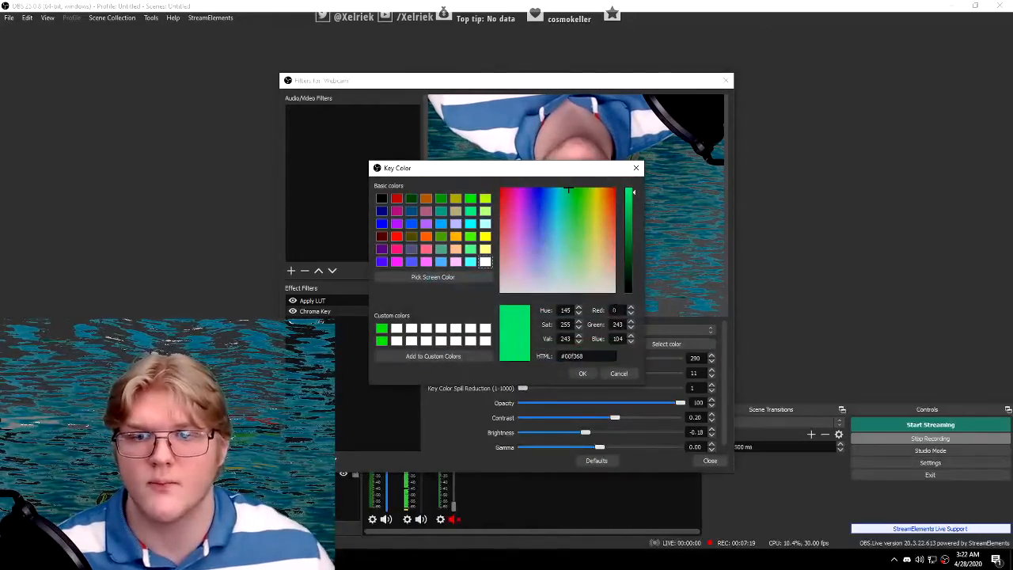
pyautogui.write('50')
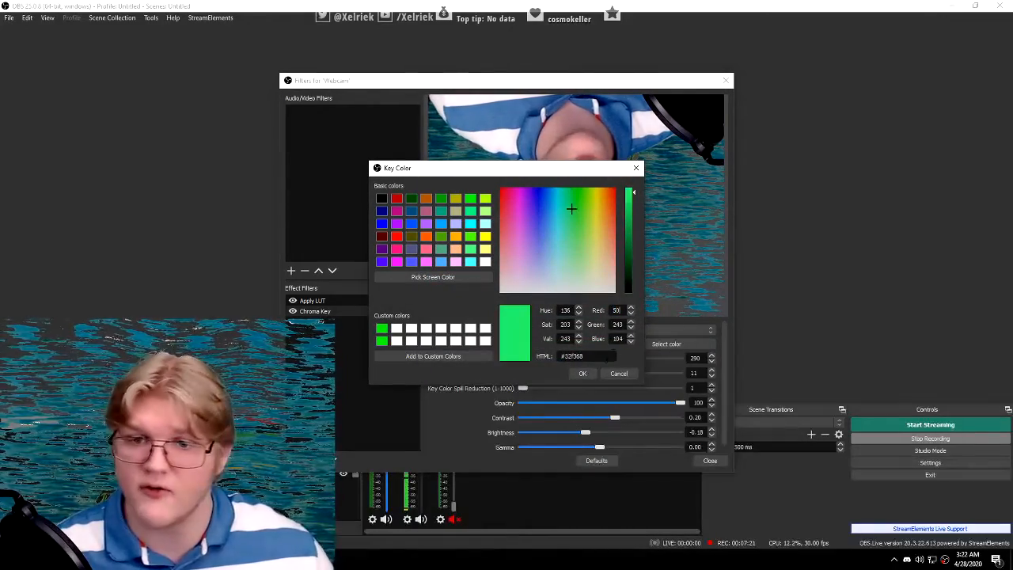
pyautogui.click(593, 373)
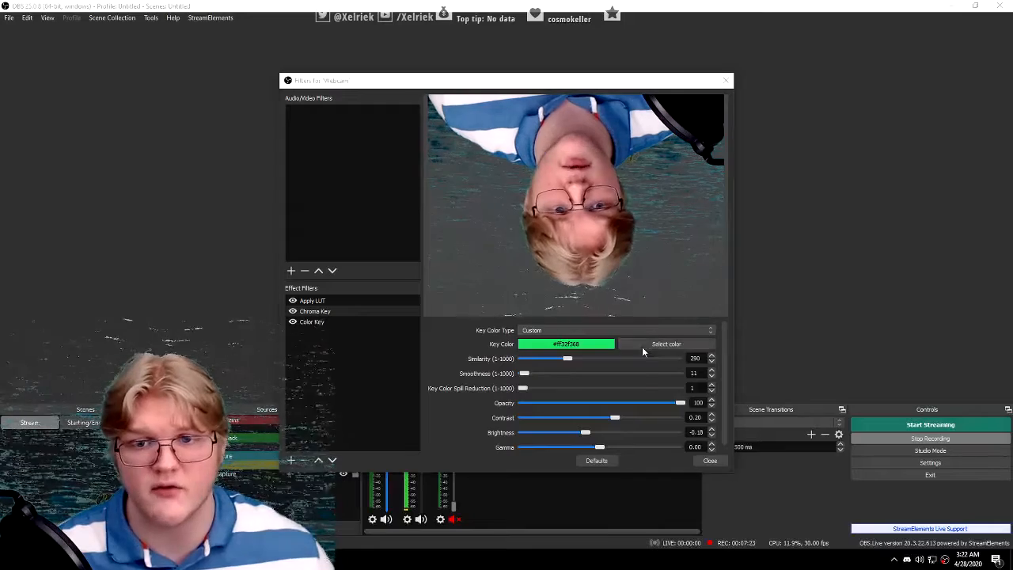
pyautogui.click(643, 345)
pyautogui.write('90')
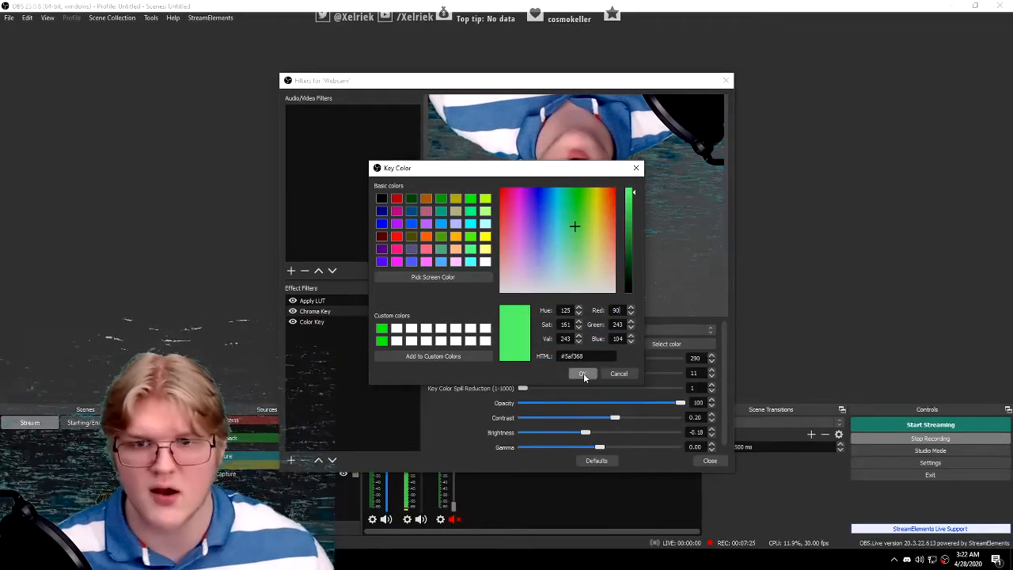
pyautogui.click(583, 373)
# - Try a red value of 150 for the Chroma Key's custom key color and restore it to 90
pyautogui.click(647, 346)
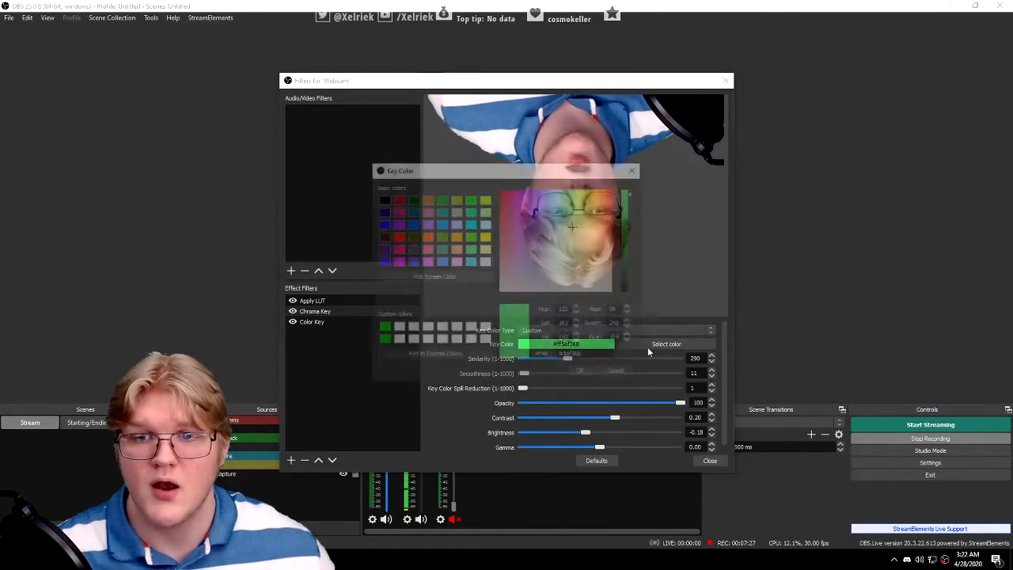
pyautogui.write('150')
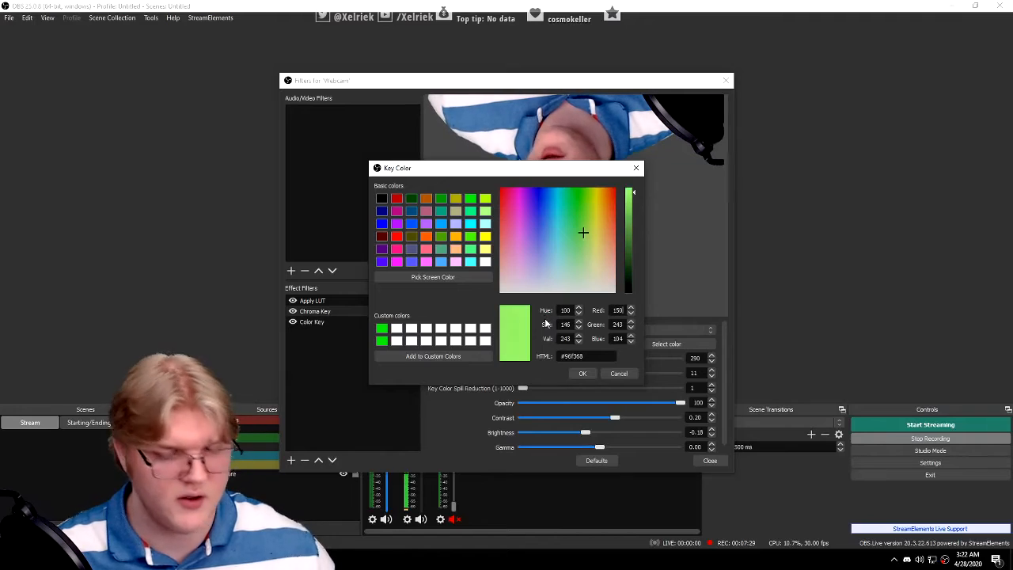
pyautogui.click(584, 373)
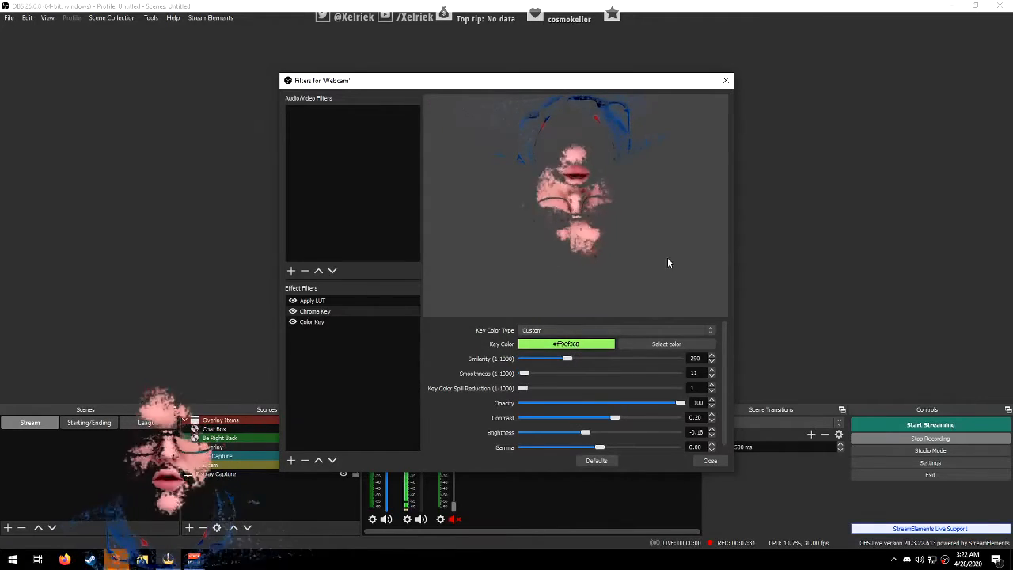
pyautogui.click(658, 347)
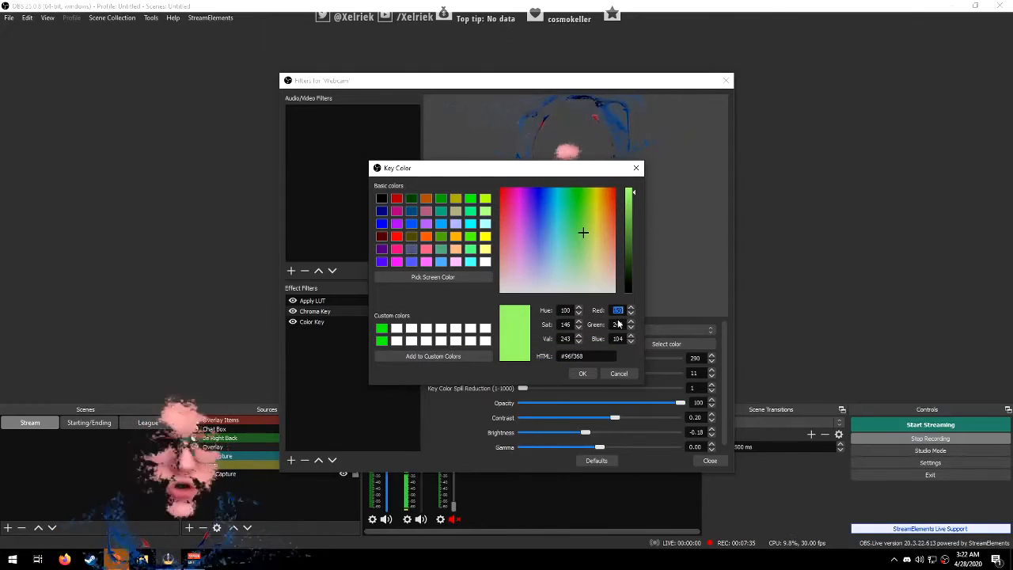
pyautogui.write('90')
pyautogui.click(582, 374)
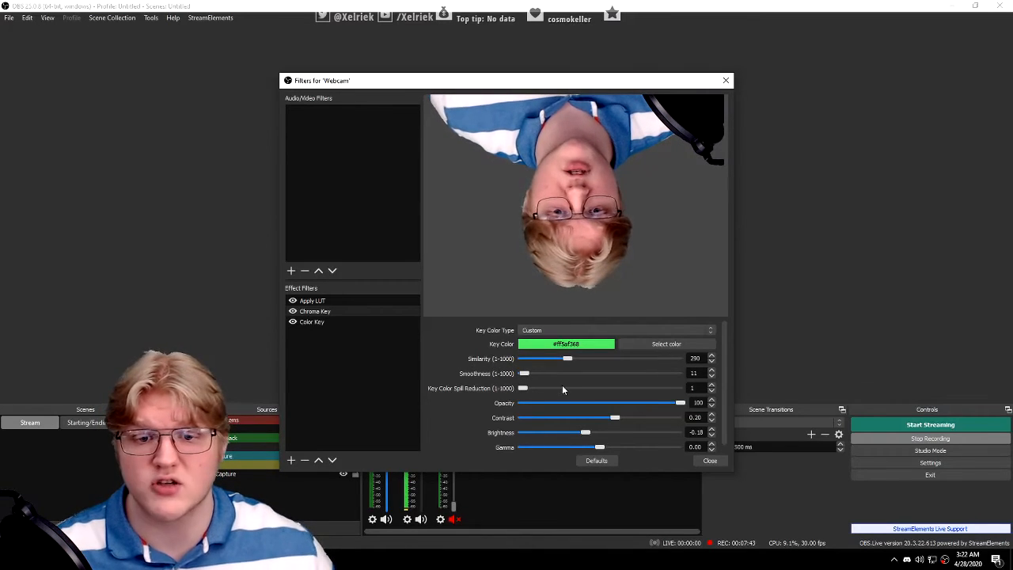
# - Try the Chroma Key's smoothness and key color spill reduction sliders, leaving smoothness at 11 and spill reduction at 1
pyautogui.moveTo(523, 374); pyautogui.dragTo(524, 383)
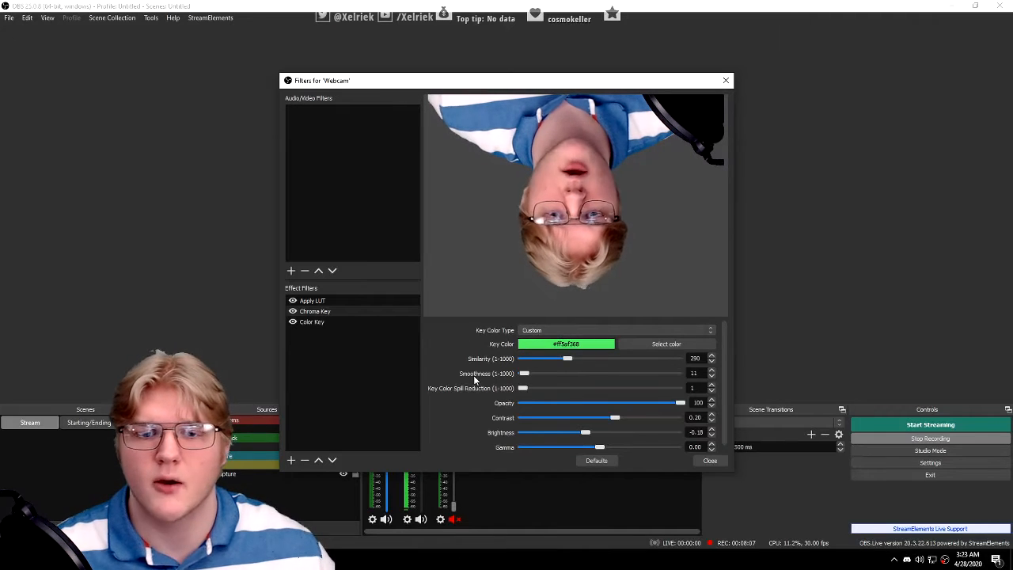
pyautogui.moveTo(522, 388); pyautogui.dragTo(556, 389)
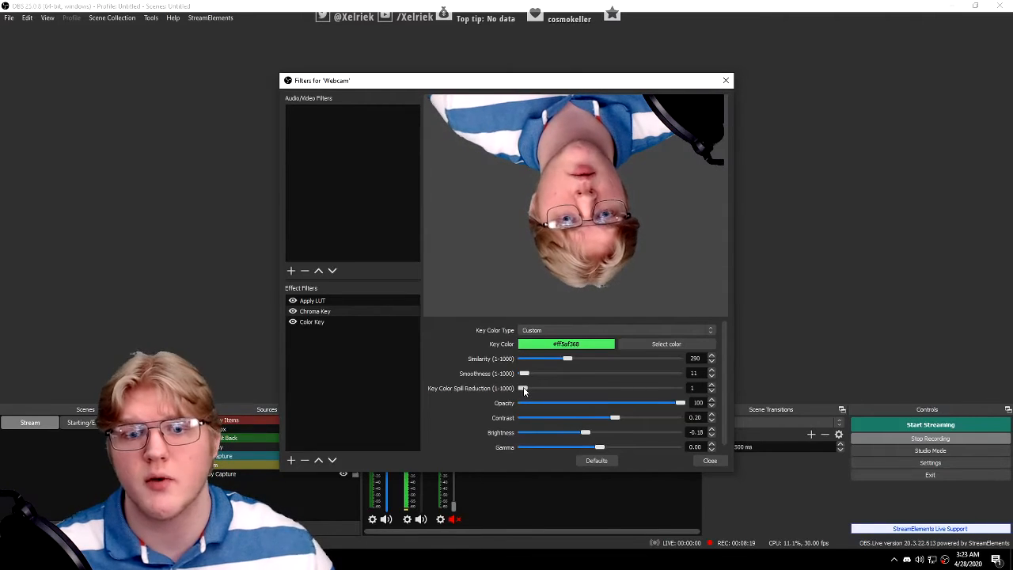
pyautogui.moveTo(524, 389); pyautogui.dragTo(529, 393)
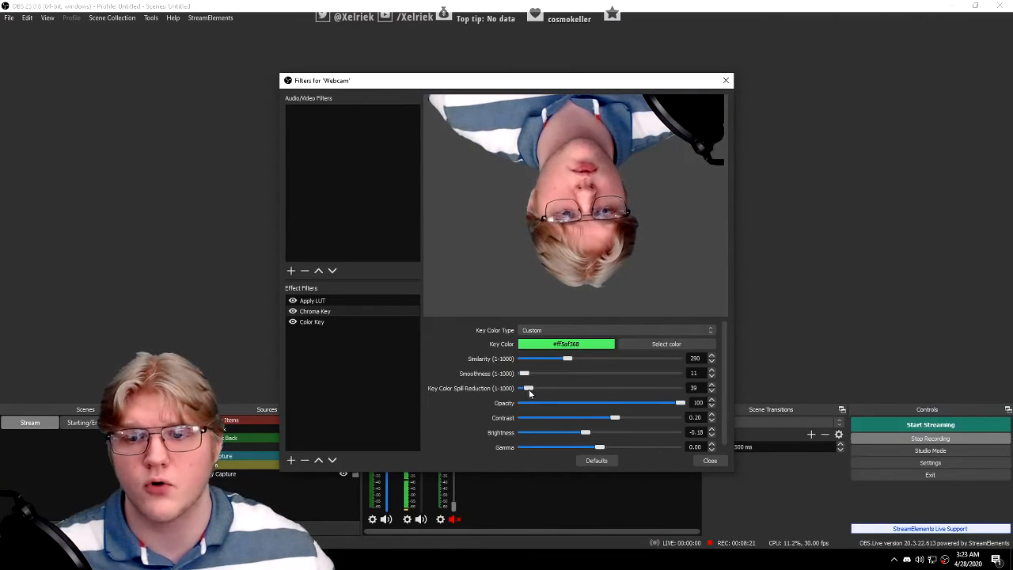
pyautogui.press('Right')
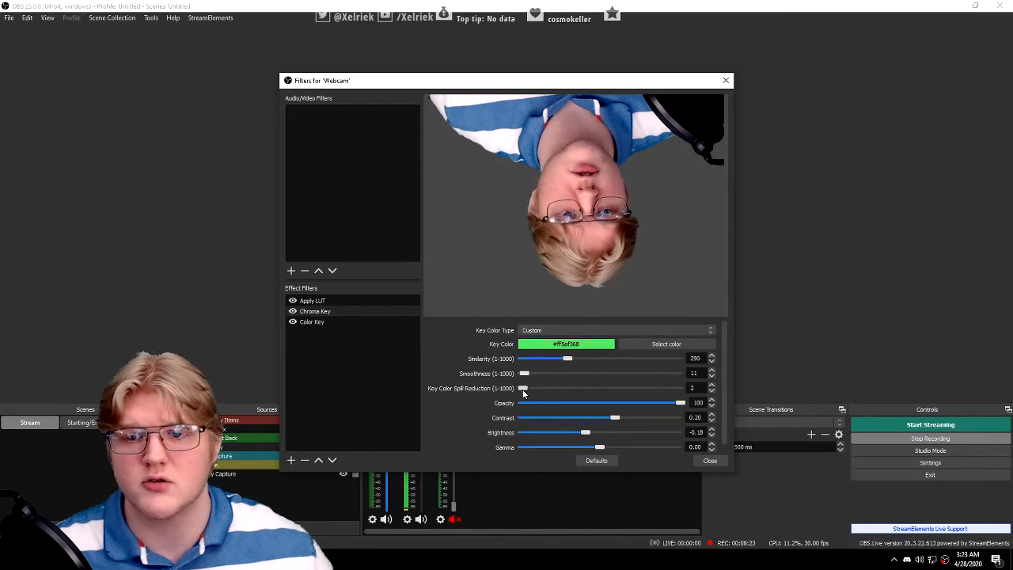
pyautogui.moveTo(525, 389); pyautogui.dragTo(530, 392)
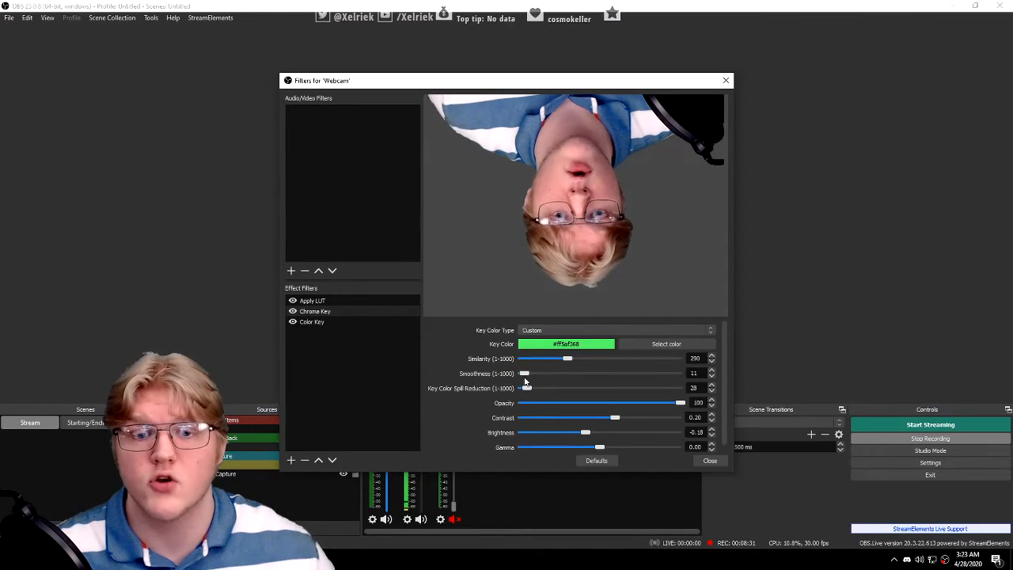
pyautogui.moveTo(526, 388); pyautogui.dragTo(506, 385)
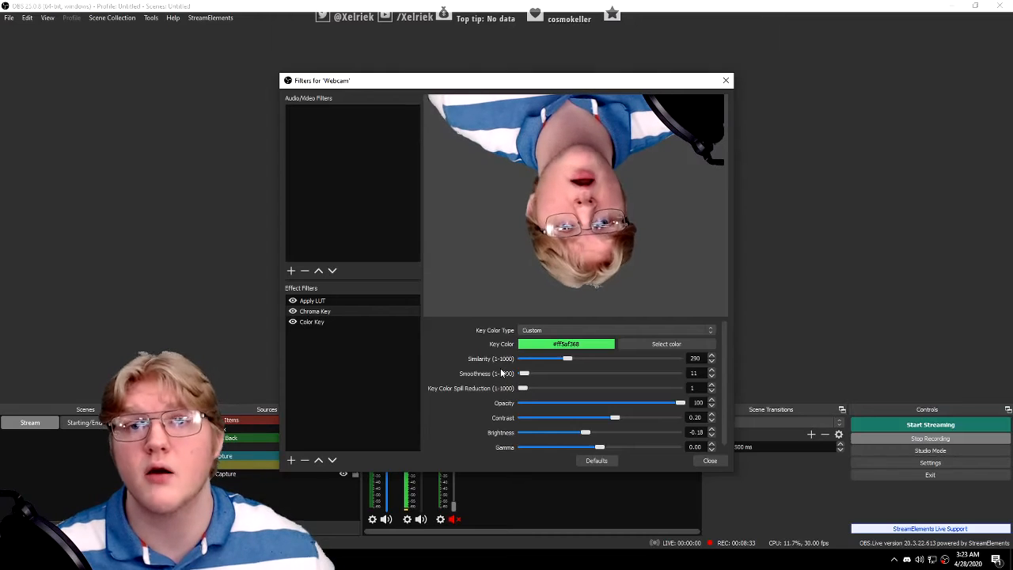